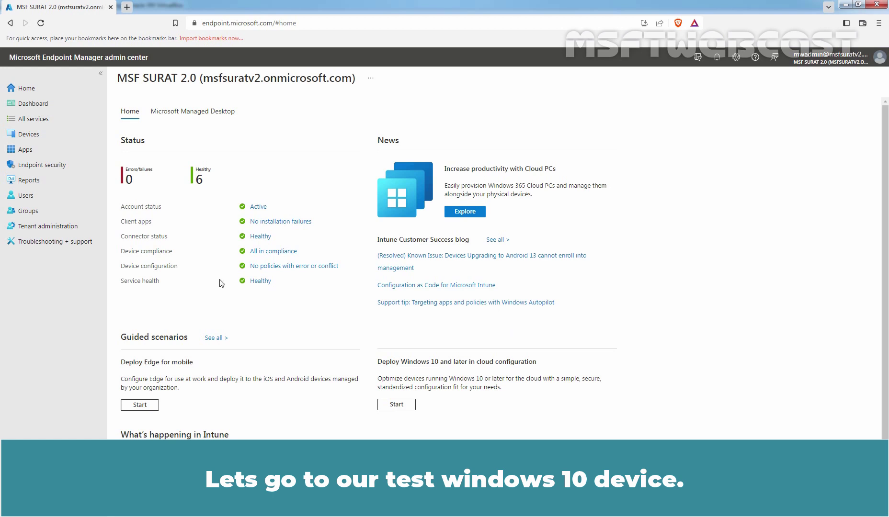
Switch to the Windows 10 VM whose Settings page shows 'Managed by MSF SURAT 2.0'.
key(alt+Tab)
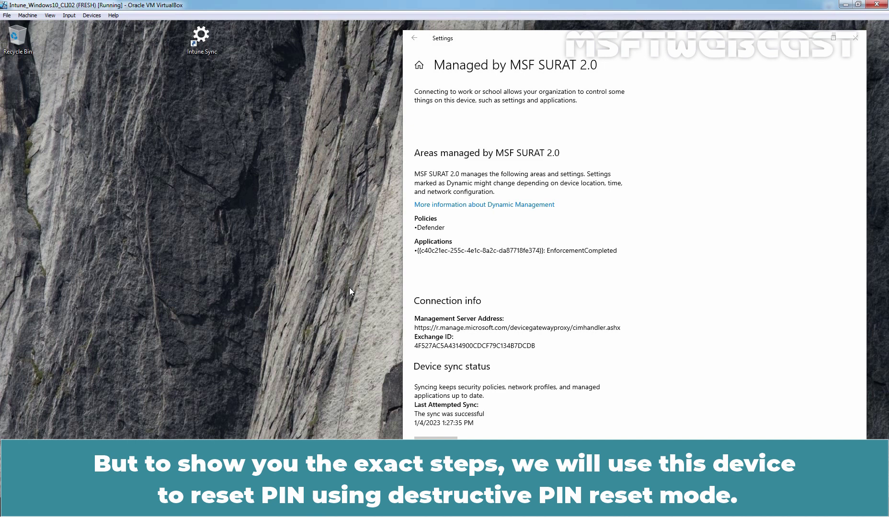
Open Command Prompt via Win+R and run dsregcmd /status.
key(super+r)
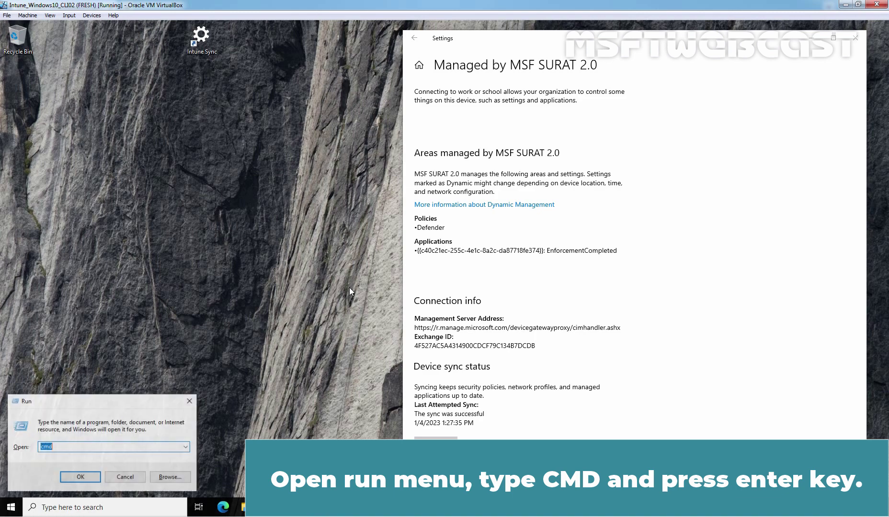
text(cmd)
key(Return)
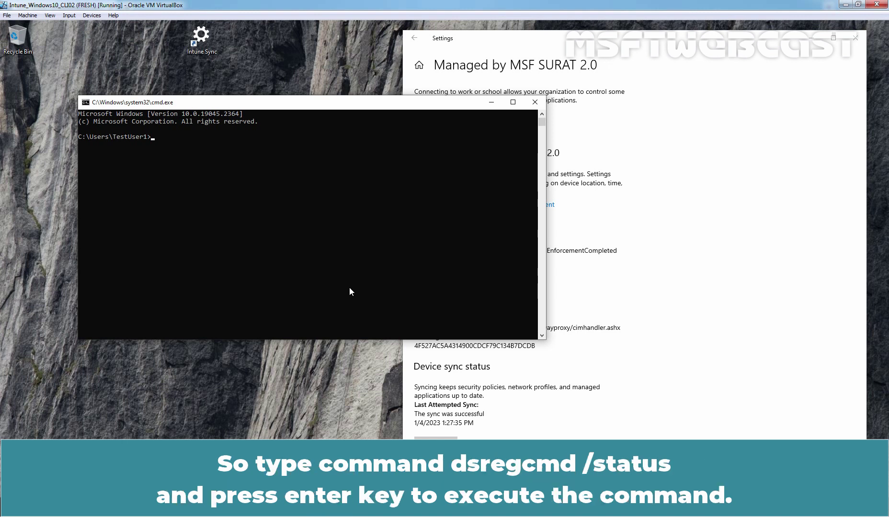
text(dsregcmd /status)
key(Return)
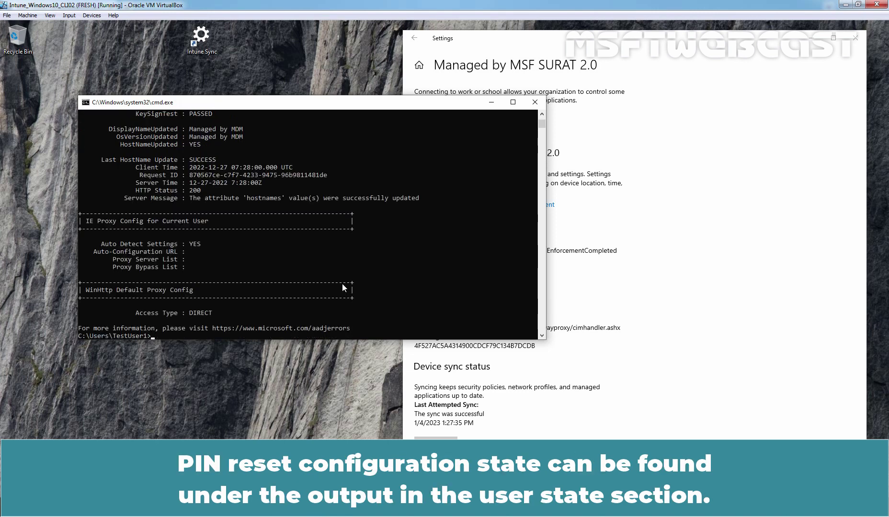
Scroll up to User State and select the 'CanReset : DestructiveOnly' line.
scroll(336, 279, up, 1)
scroll(337, 280, up, 10)
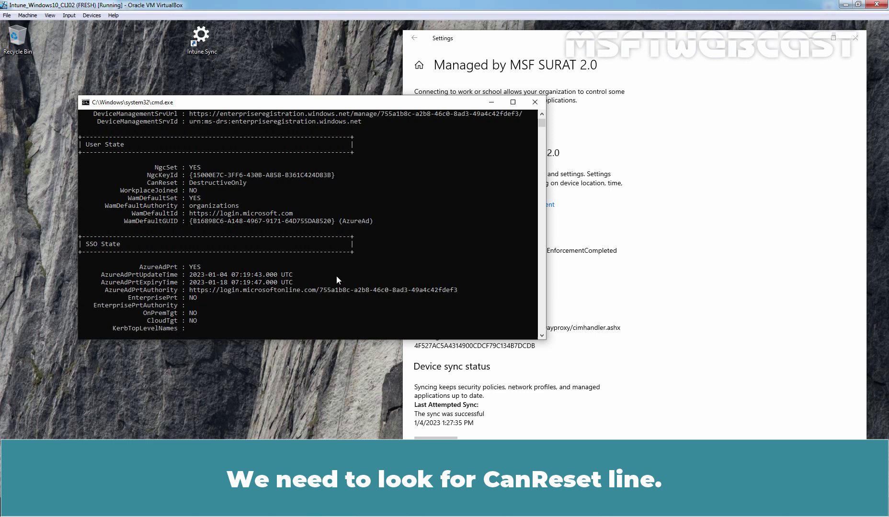
drag(128, 183, 250, 186)
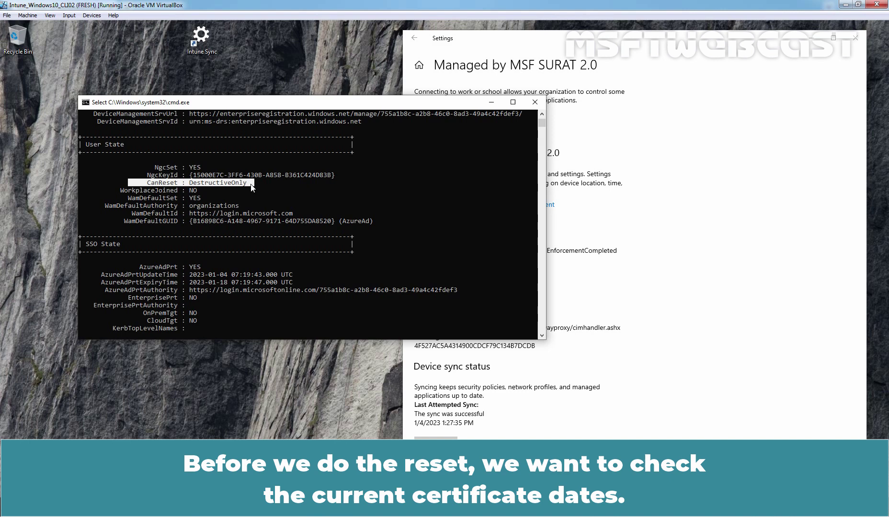
Clear the selection and launch mmc from the command prompt, approving the UAC prompt.
key(Escape)
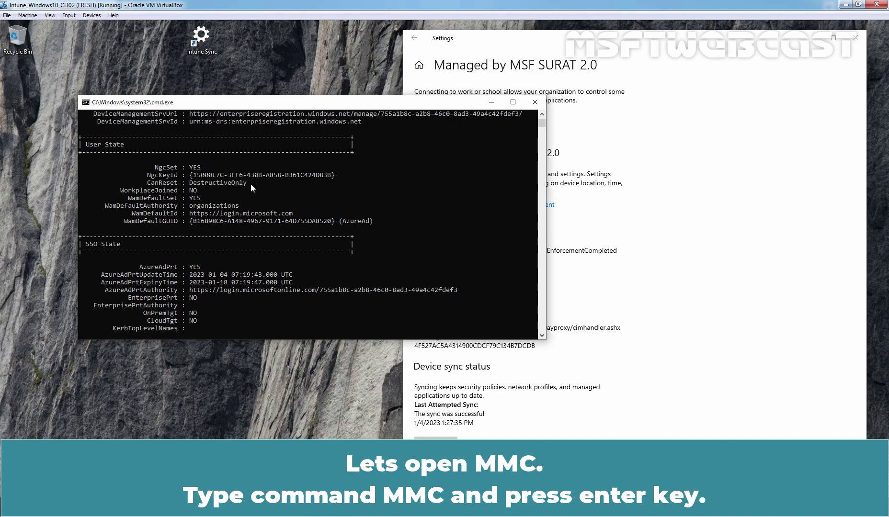
key(Return)
text(mmc)
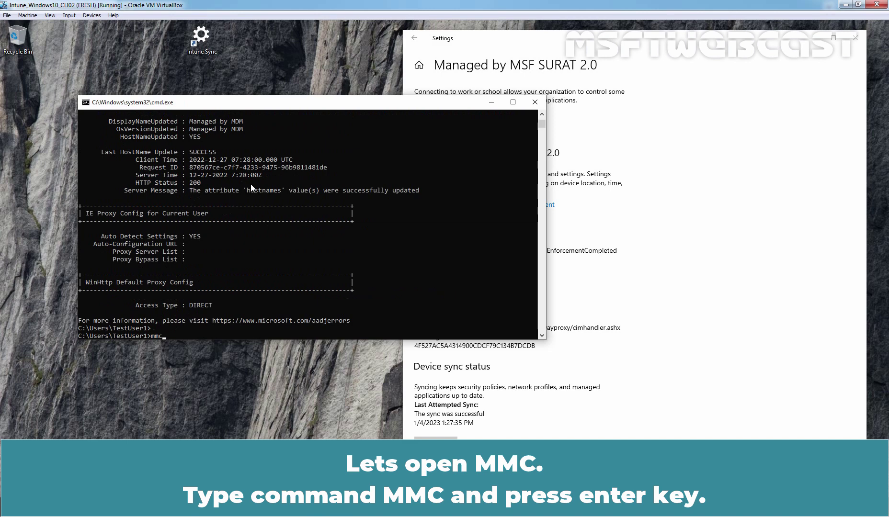
key(Return)
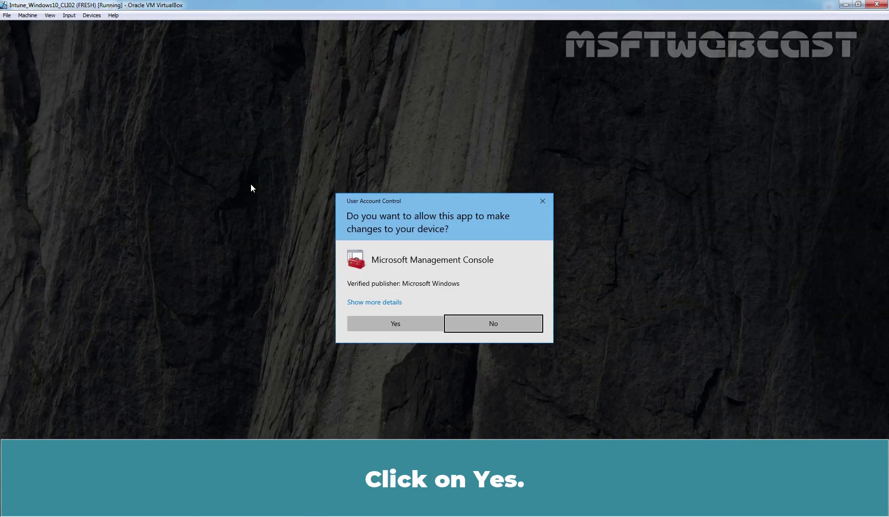
click(385, 322)
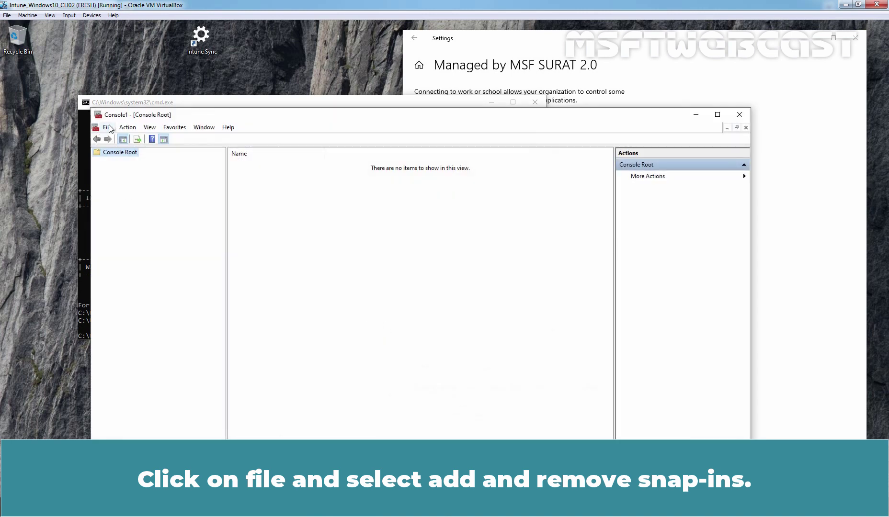
Add the Certificates snap-in for My user account to the console.
click(106, 127)
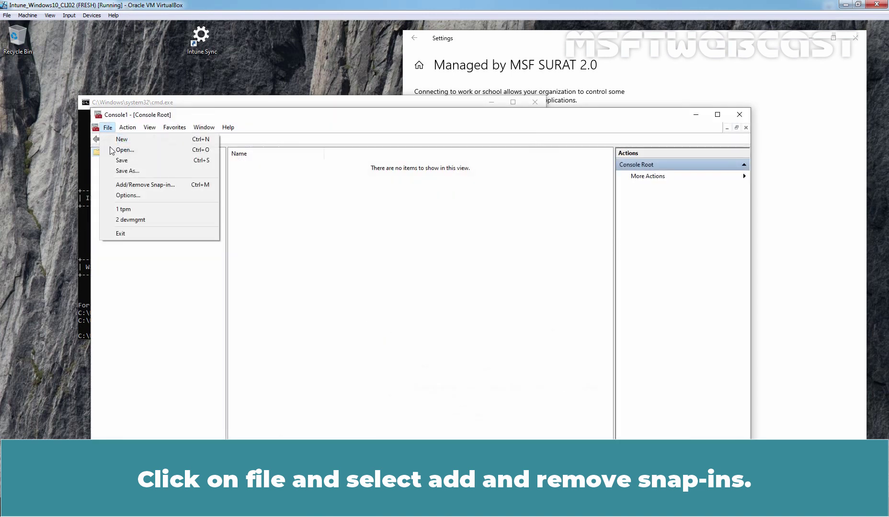
click(176, 184)
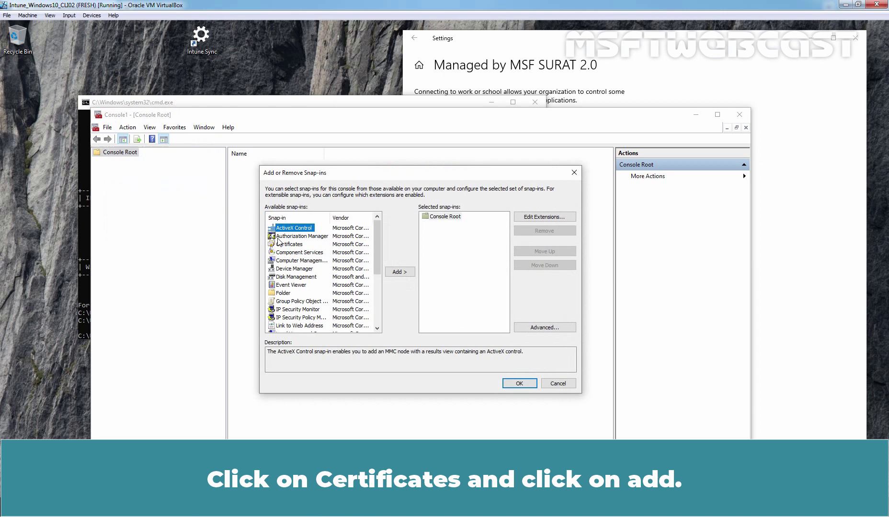
click(292, 244)
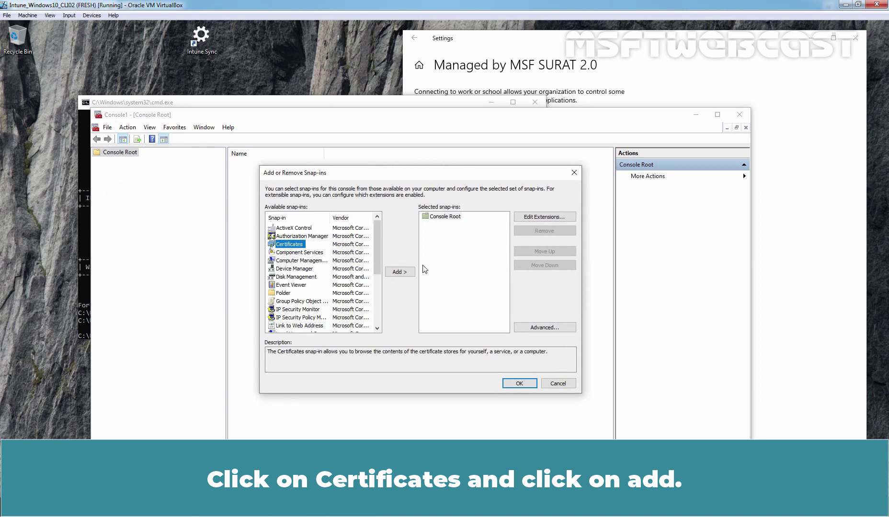
click(400, 272)
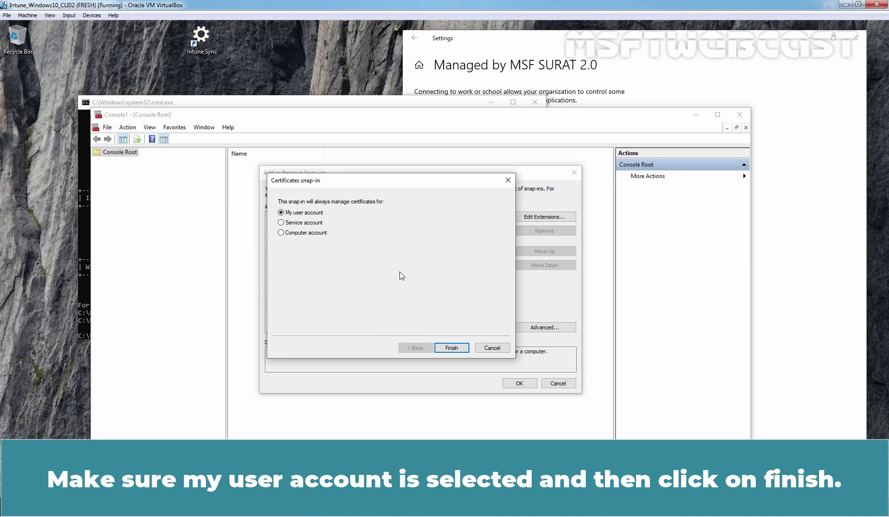
click(450, 348)
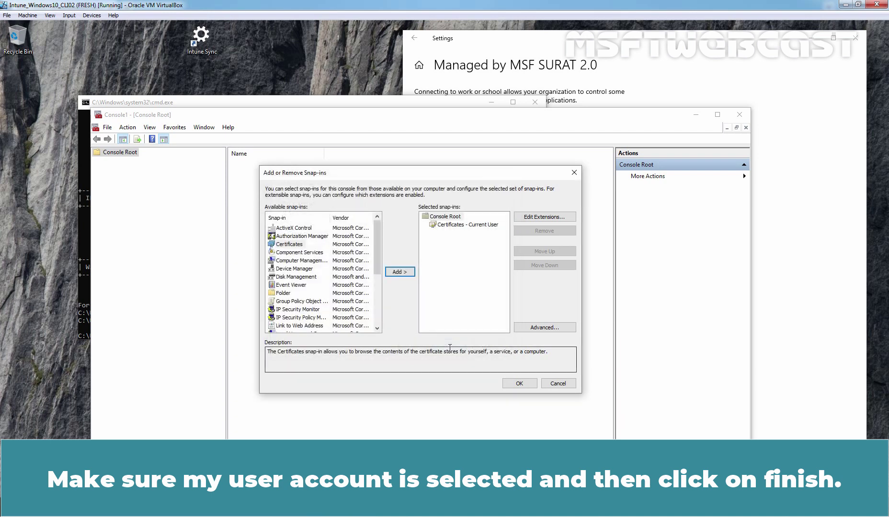
click(518, 383)
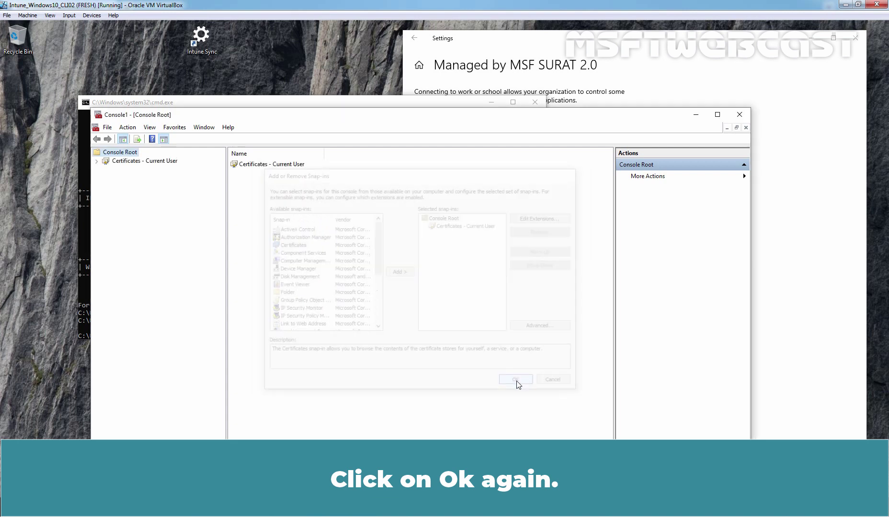
Open the Personal Smart Card Logon certificate, valid 12/27/2022 to 12/27/2052.
double_click(162, 163)
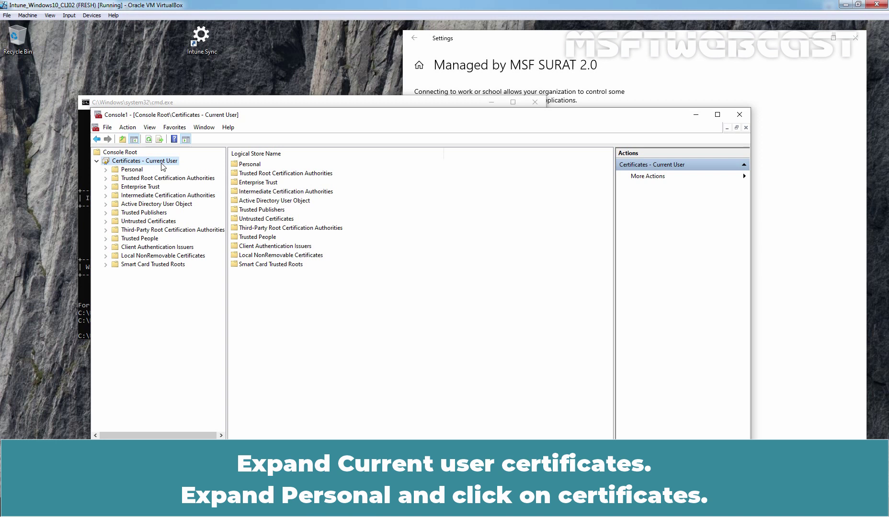
double_click(134, 169)
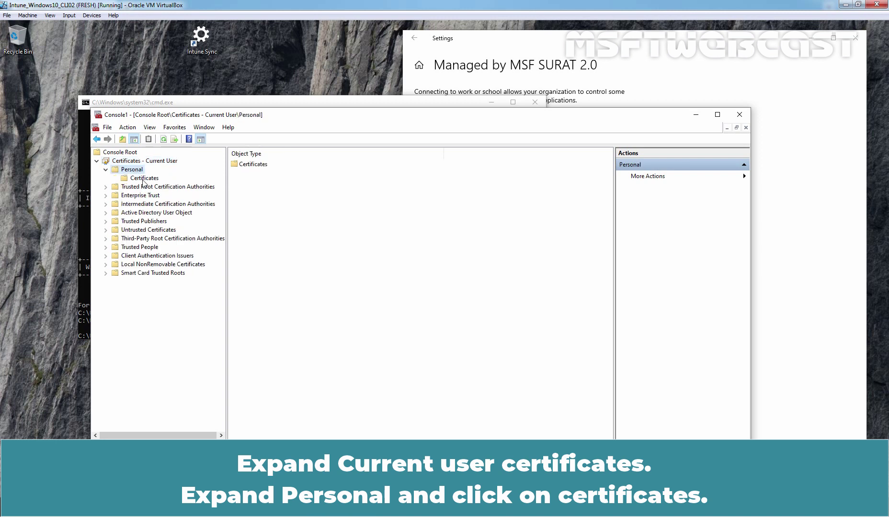
click(143, 178)
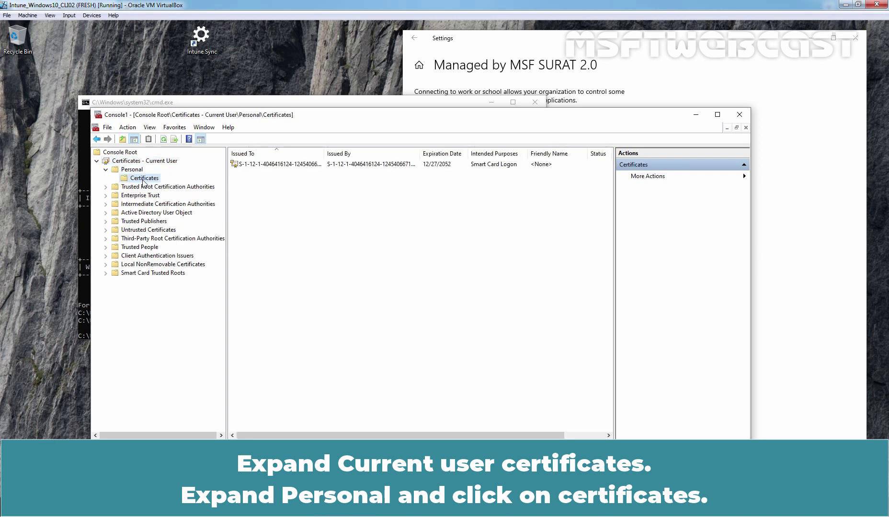
double_click(265, 164)
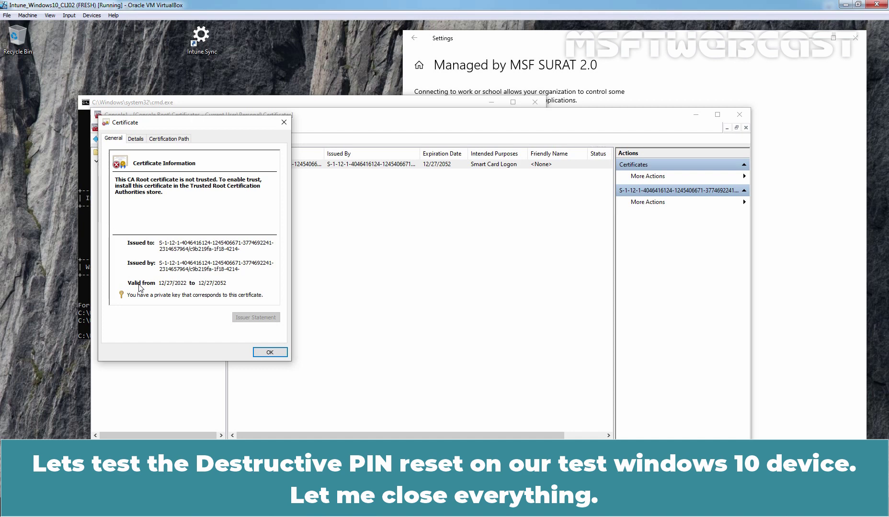
Close the certificate details, the MMC console without saving, and Command Prompt.
click(270, 353)
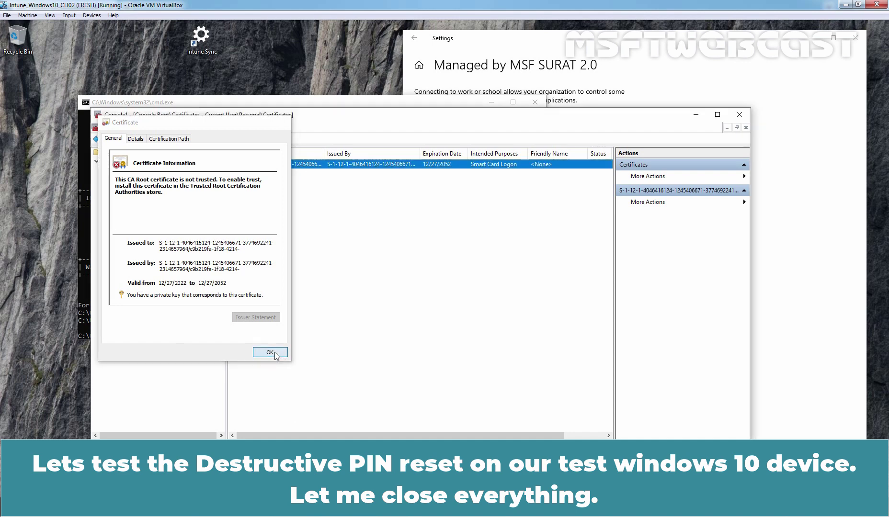
click(738, 116)
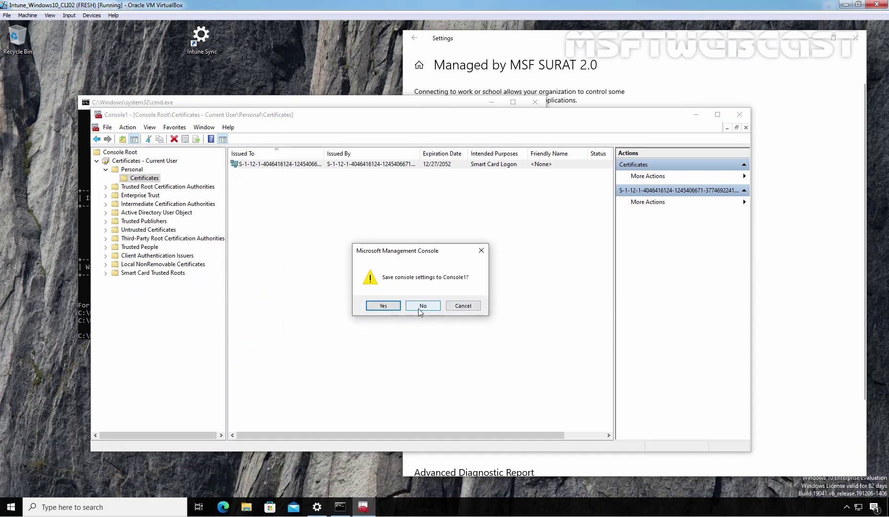
click(421, 306)
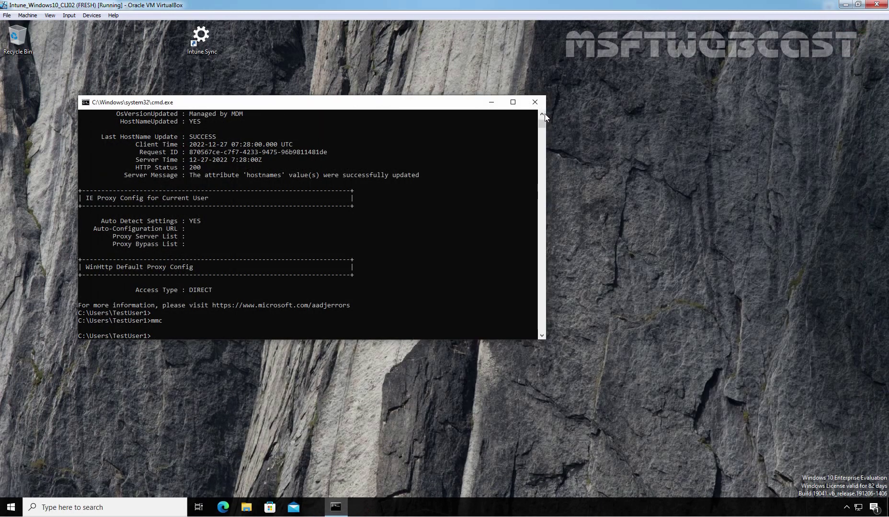
click(536, 102)
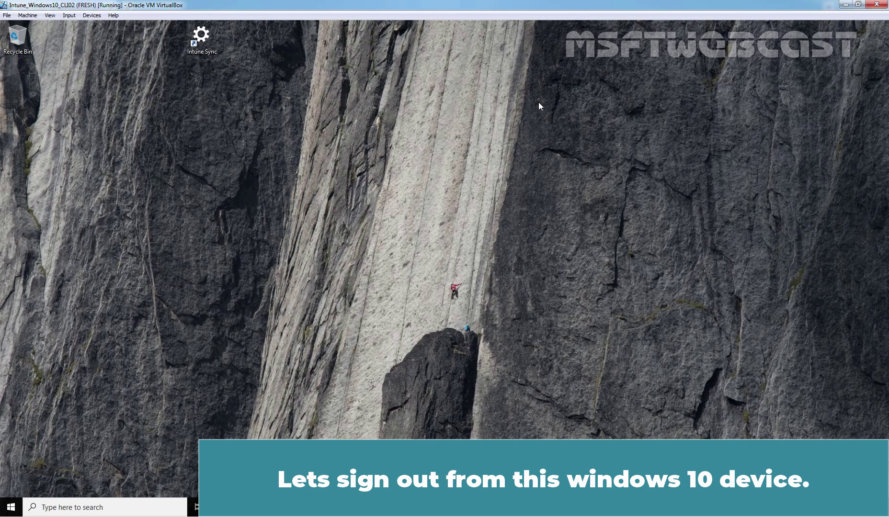
Sign out with the logoff command and dismiss the lock screen to reach PIN sign-in.
key(super+r)
text(logoff)
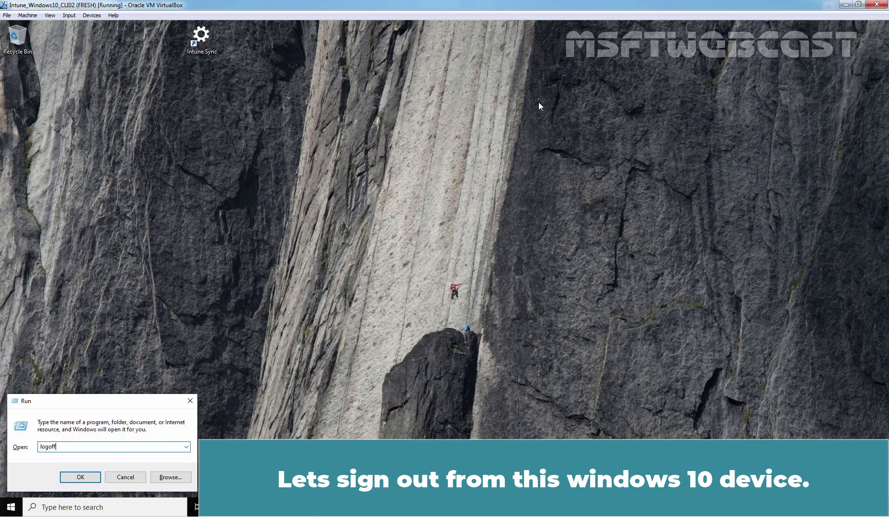
key(Return)
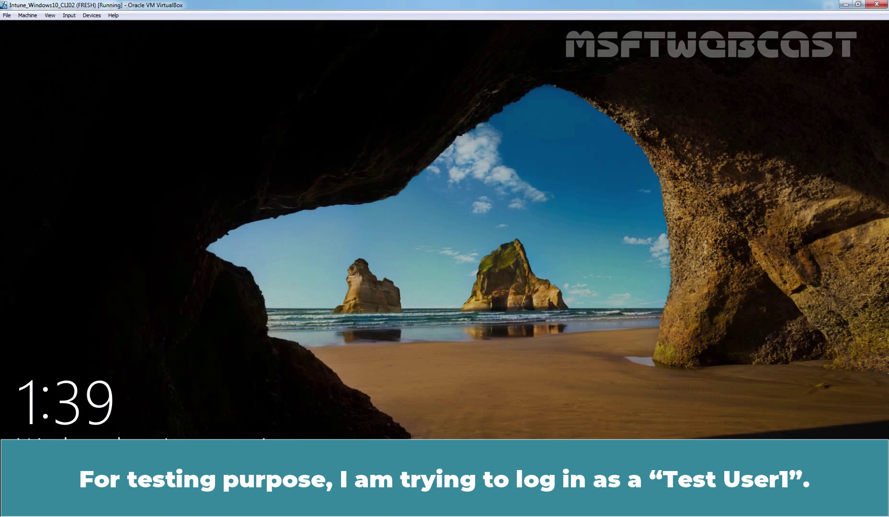
key(Return)
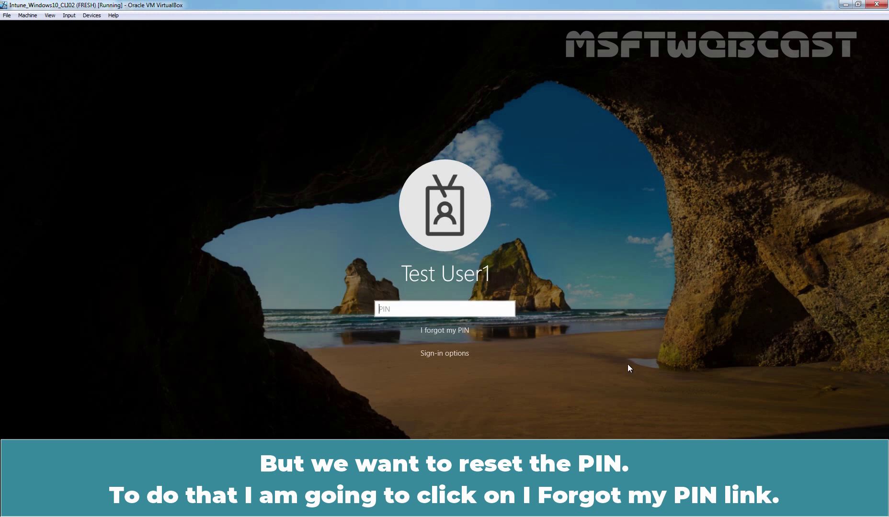
Start 'I forgot my PIN' and verify with the account password.
click(448, 335)
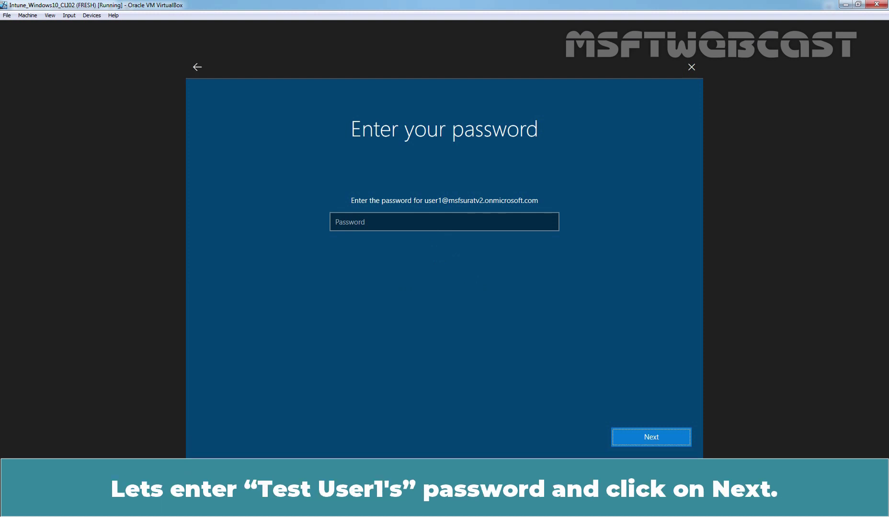
click(381, 222)
text(**********)
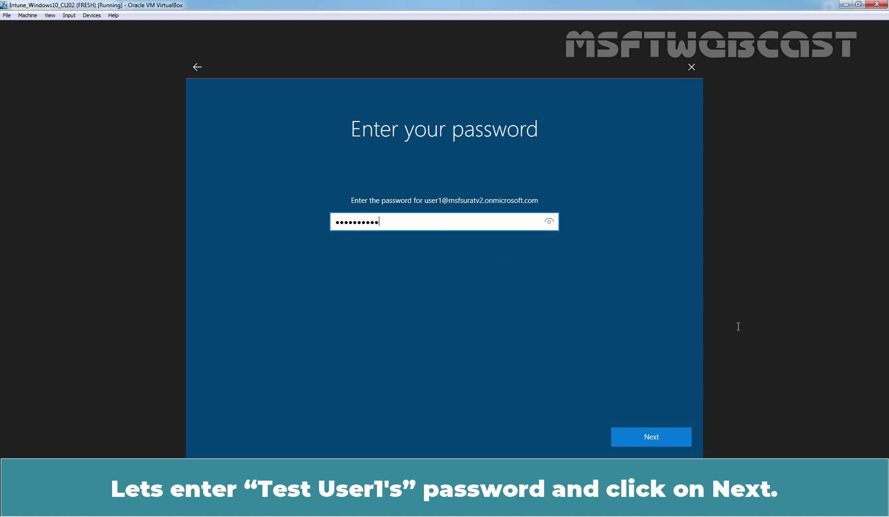
click(650, 436)
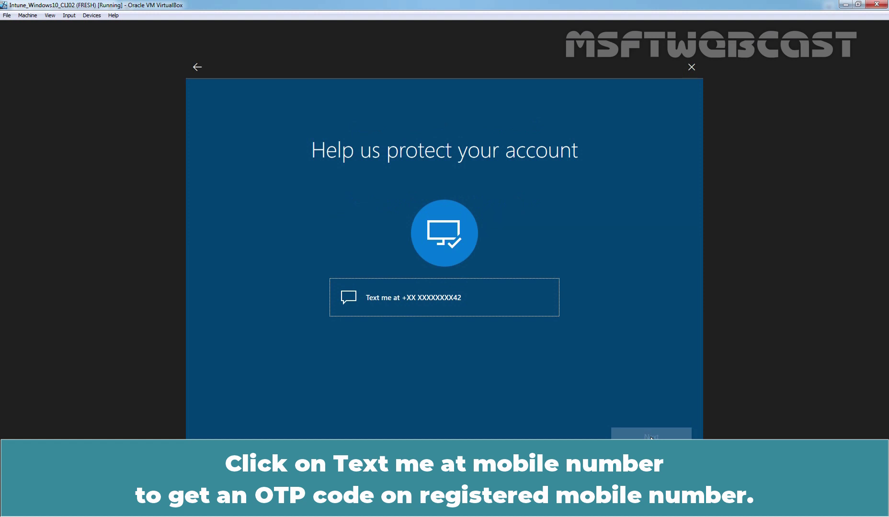
Choose the text-message option and submit the received verification code.
click(444, 304)
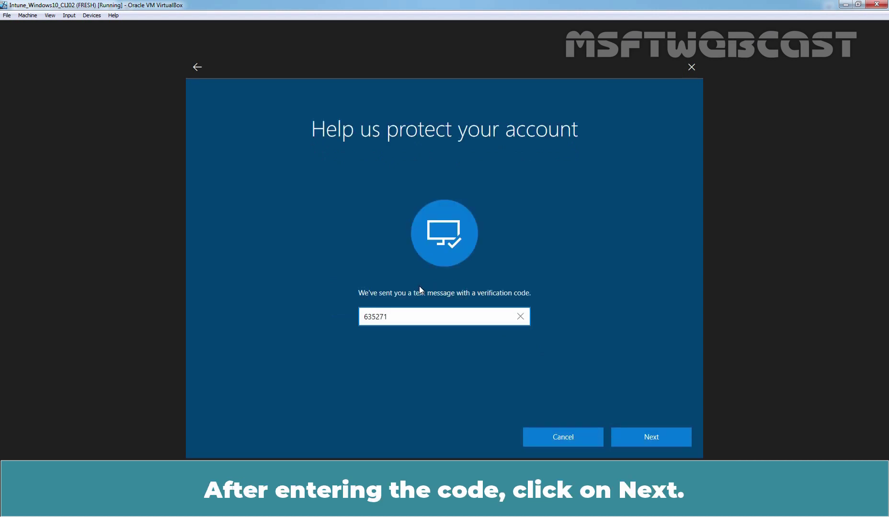
click(654, 441)
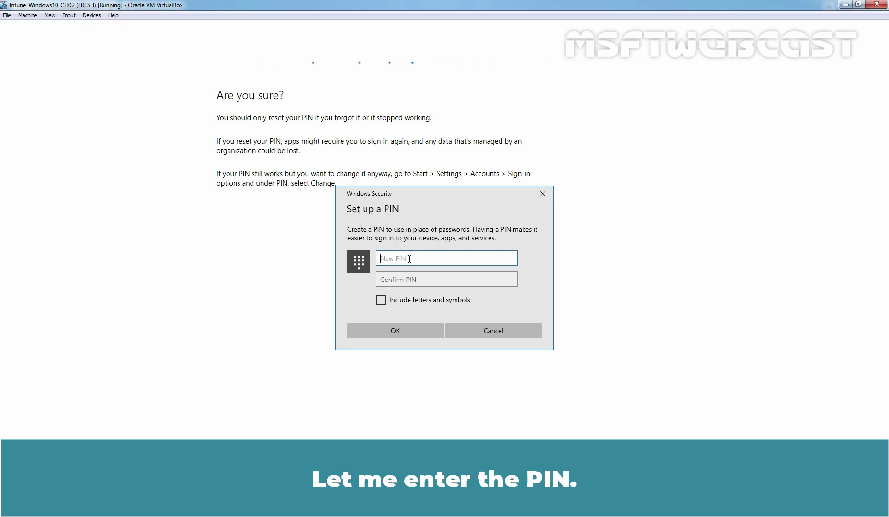
Enter and confirm a new six-digit PIN, finish on 'All set!', and dismiss the lock screen.
key(Tab)
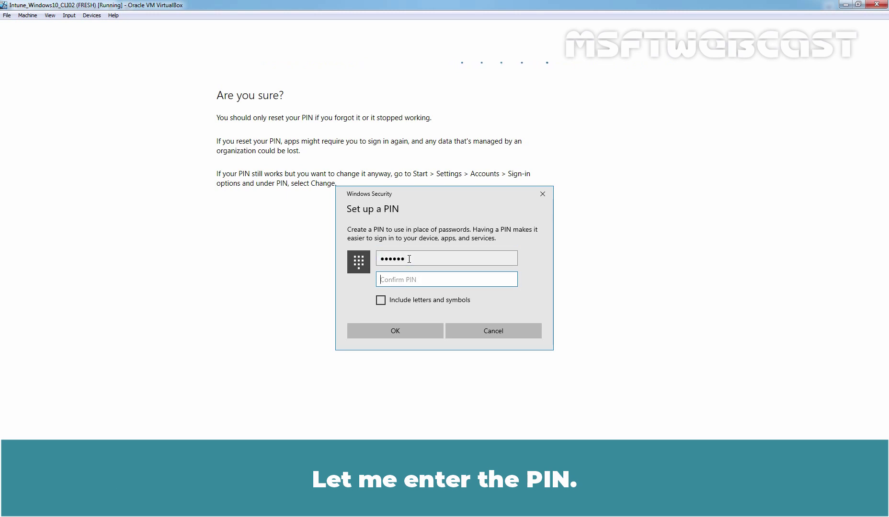
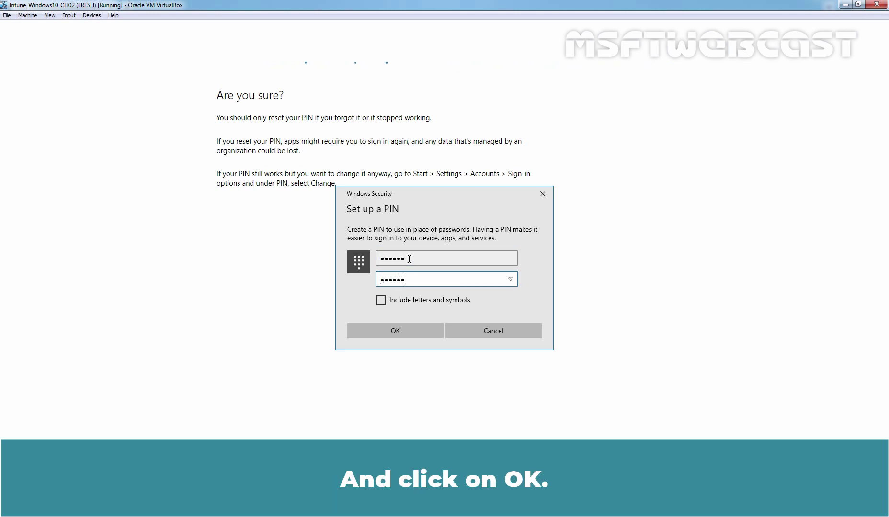
click(396, 329)
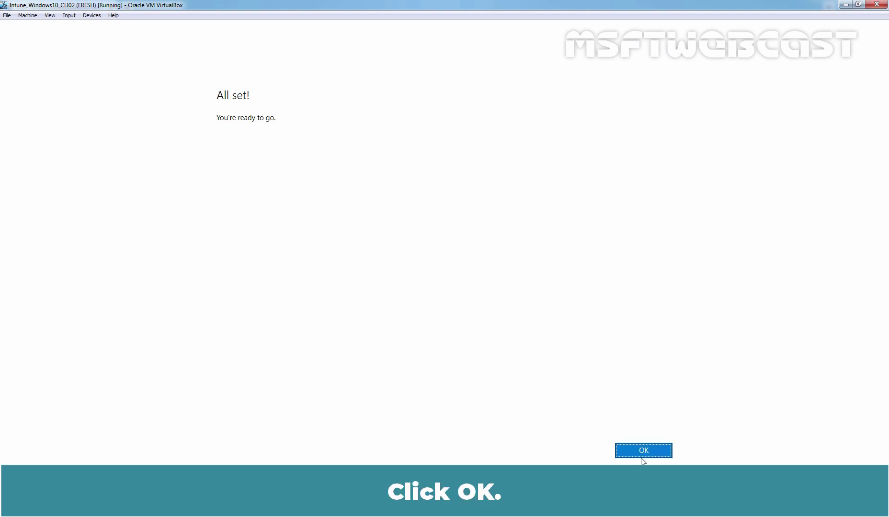
click(638, 453)
click(638, 453)
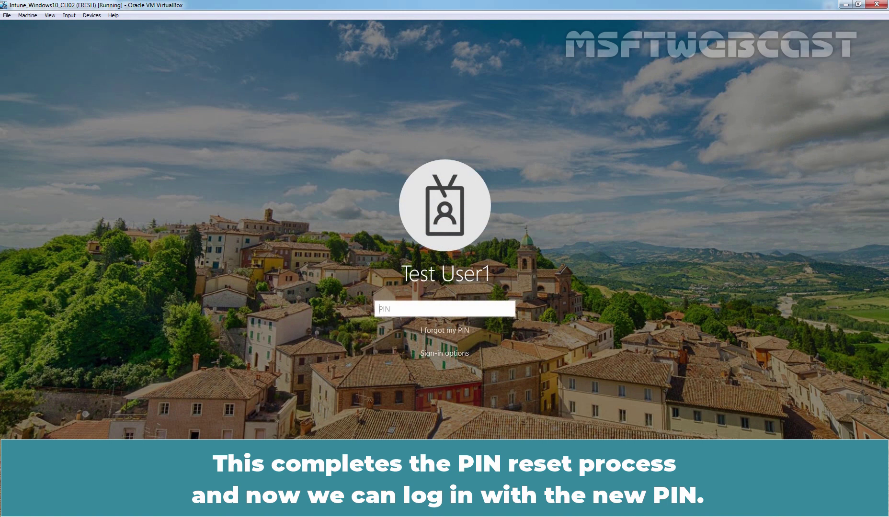
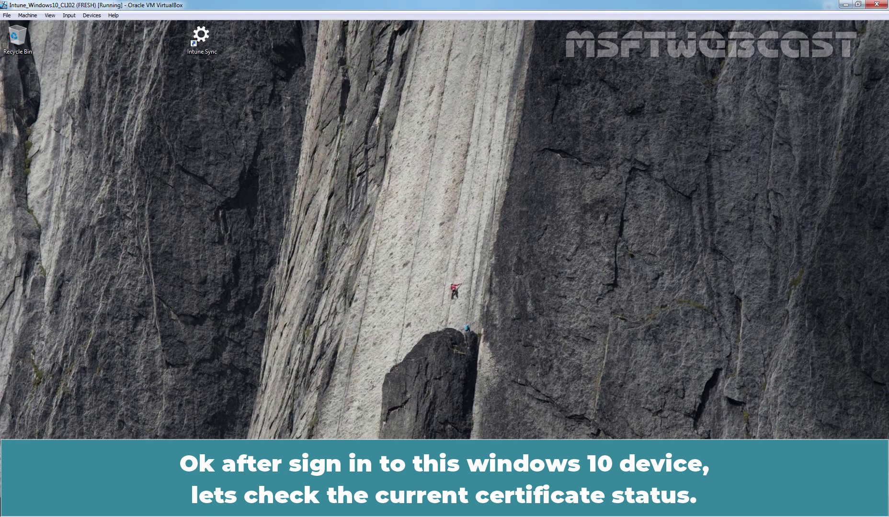
Launch mmc from Win+R and approve the elevation prompt.
key(super+r)
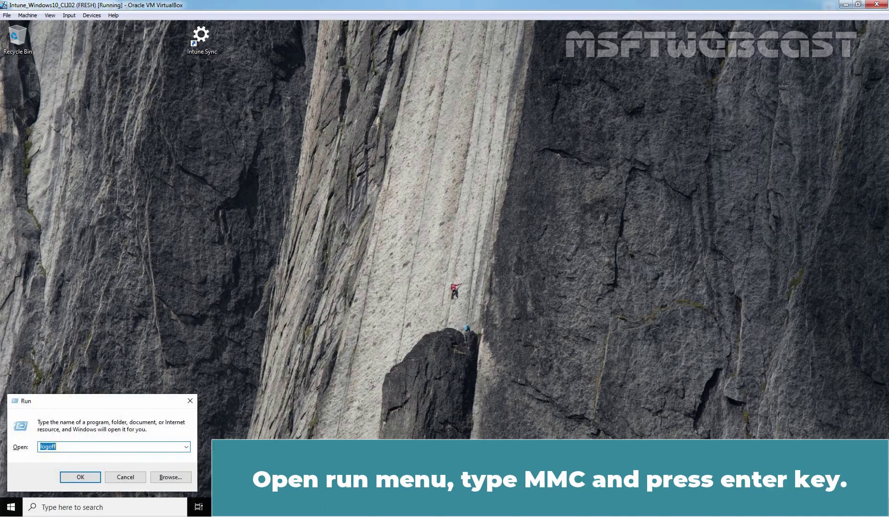
text(mmc)
key(Return)
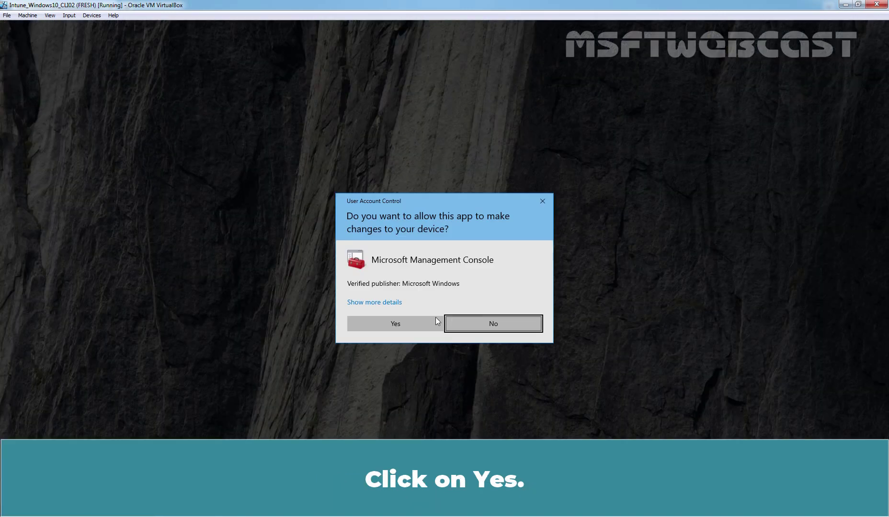
click(394, 324)
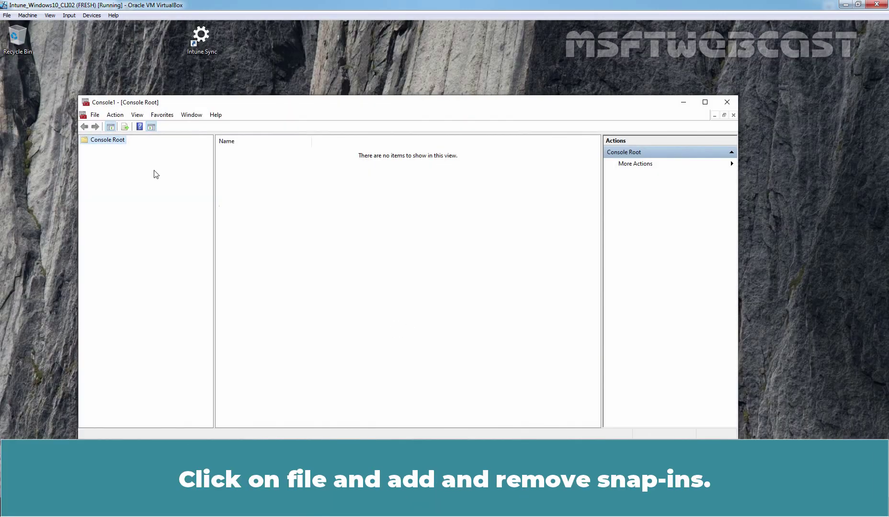
Add the Certificates snap-in for the current user account to Console Root.
click(96, 116)
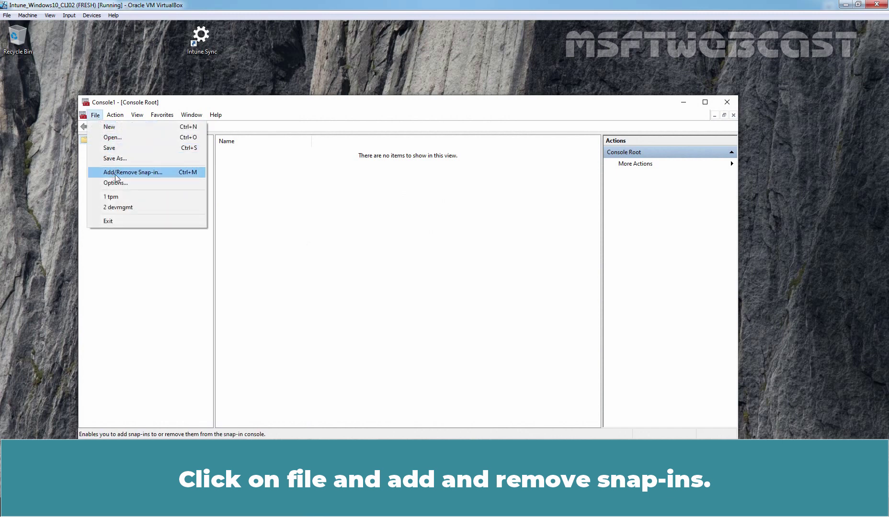
click(147, 172)
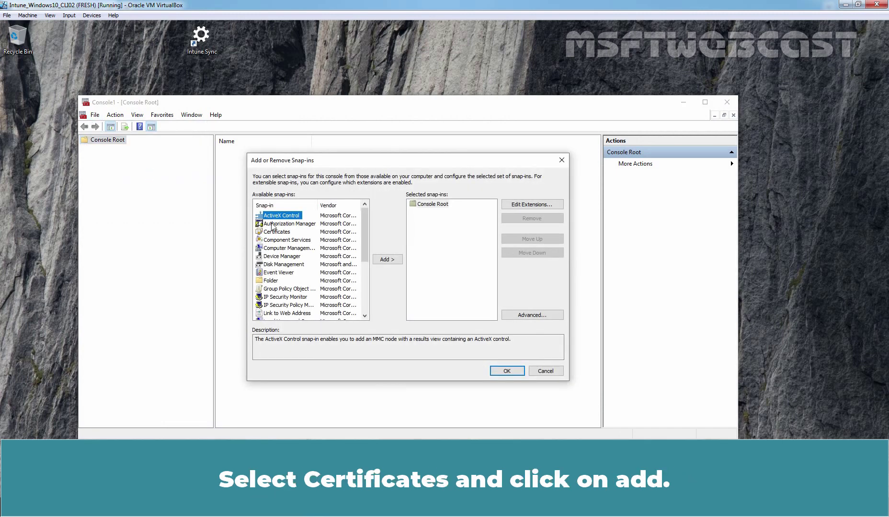
click(282, 233)
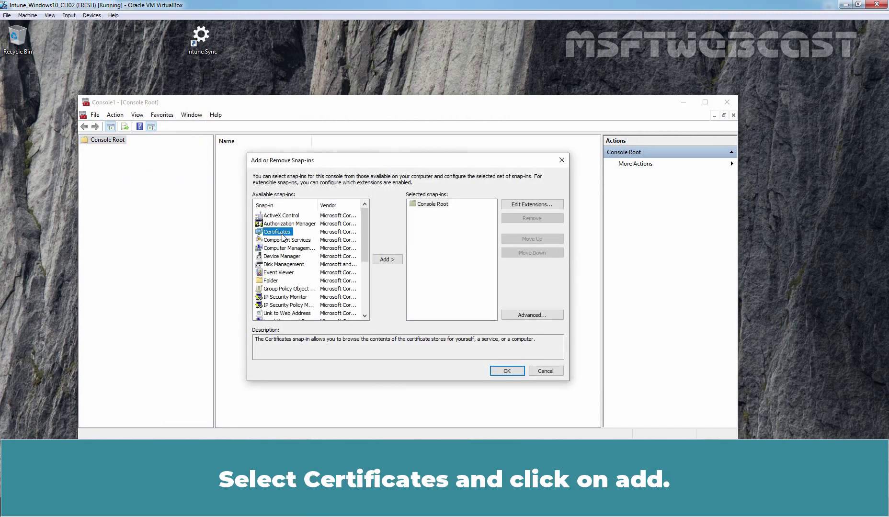
click(388, 261)
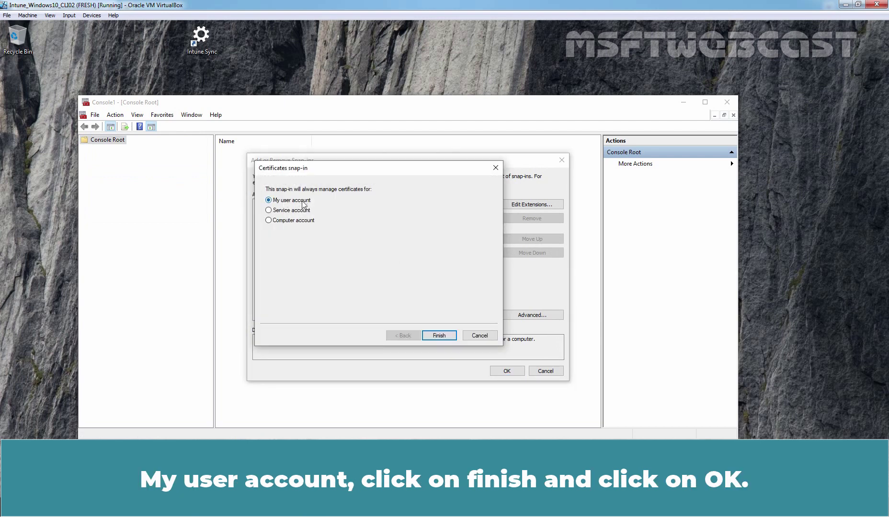
click(438, 335)
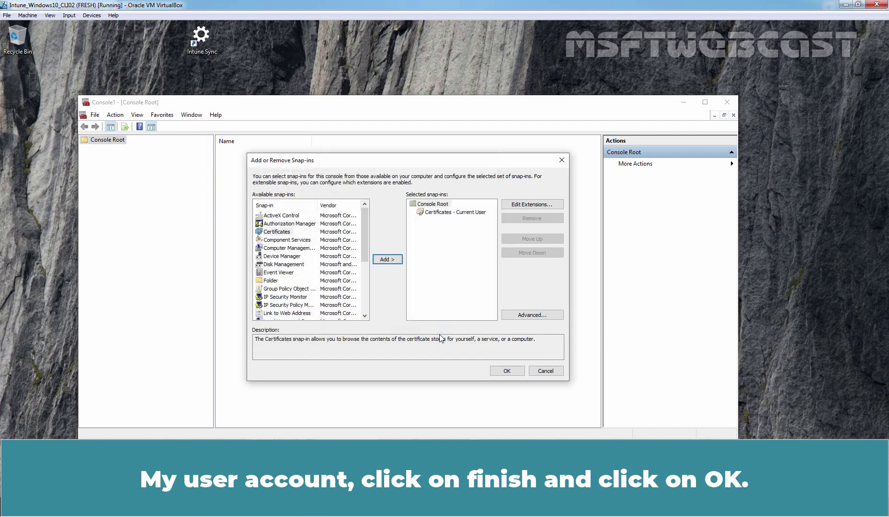
click(507, 370)
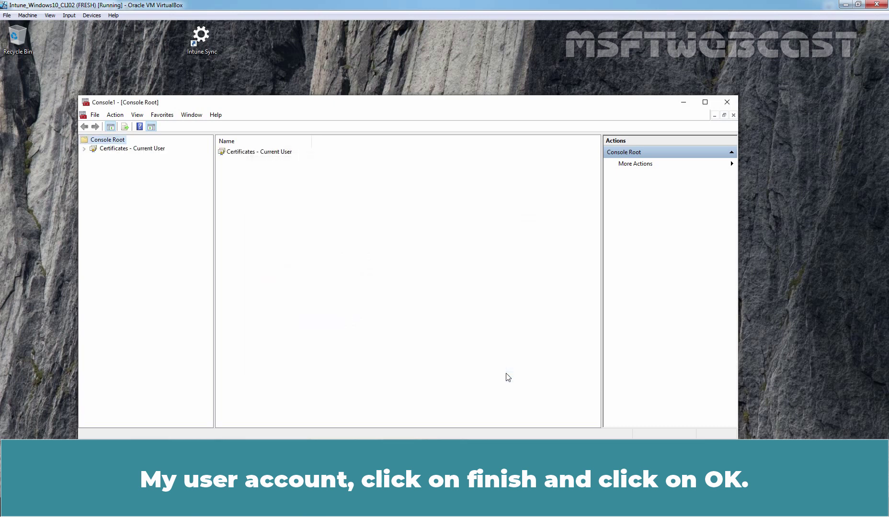
Open the current user's Personal certificate, showing validity from 1/4/2023 to 1/4/2053.
double_click(149, 149)
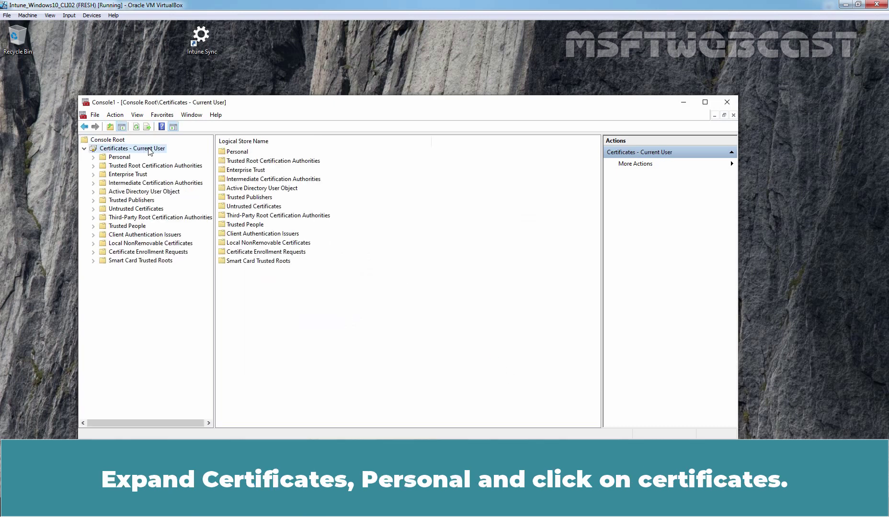
double_click(123, 159)
click(132, 166)
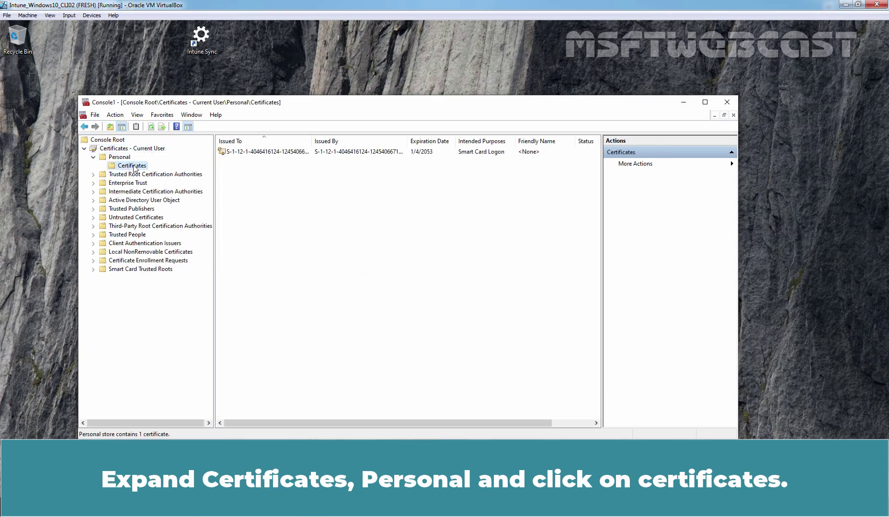
double_click(252, 152)
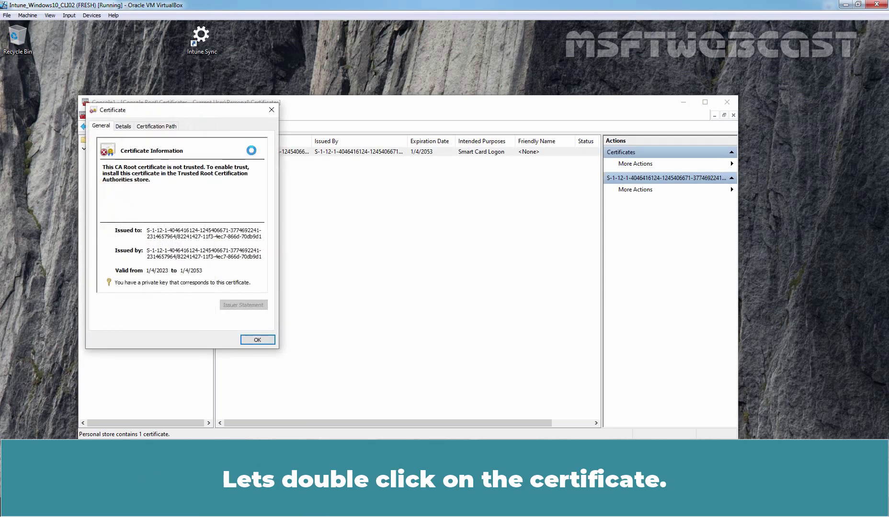